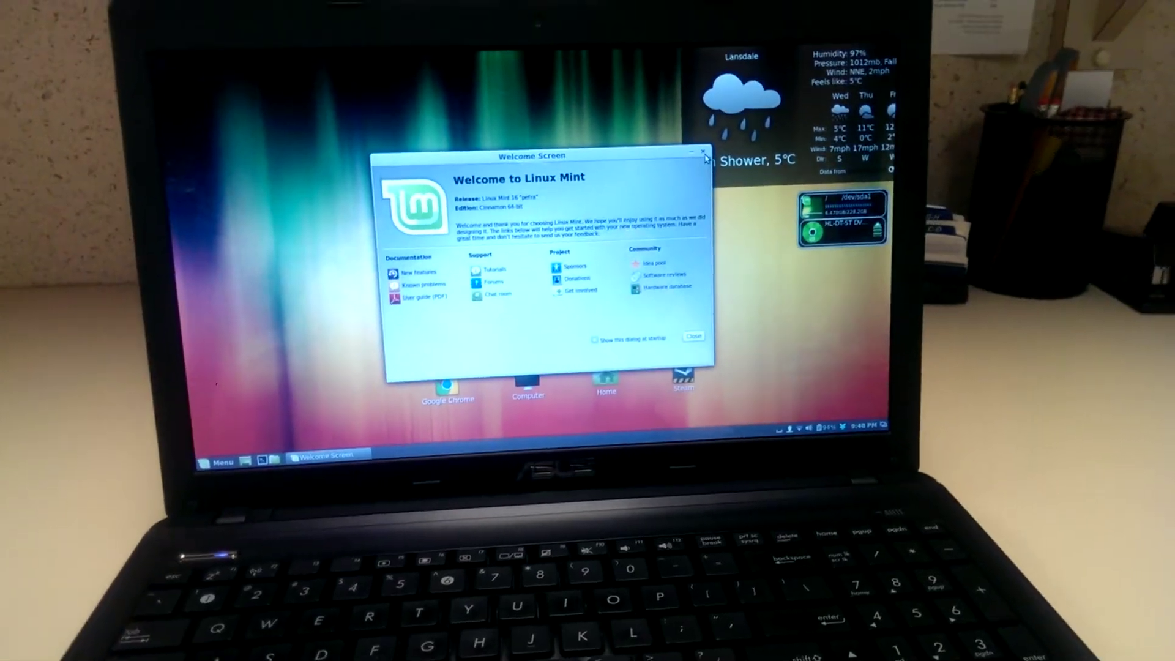
Step: Close the Welcome to Linux Mint window to reveal the desktop widgets and icons
{"action": "left_click", "coordinate": [704, 153]}
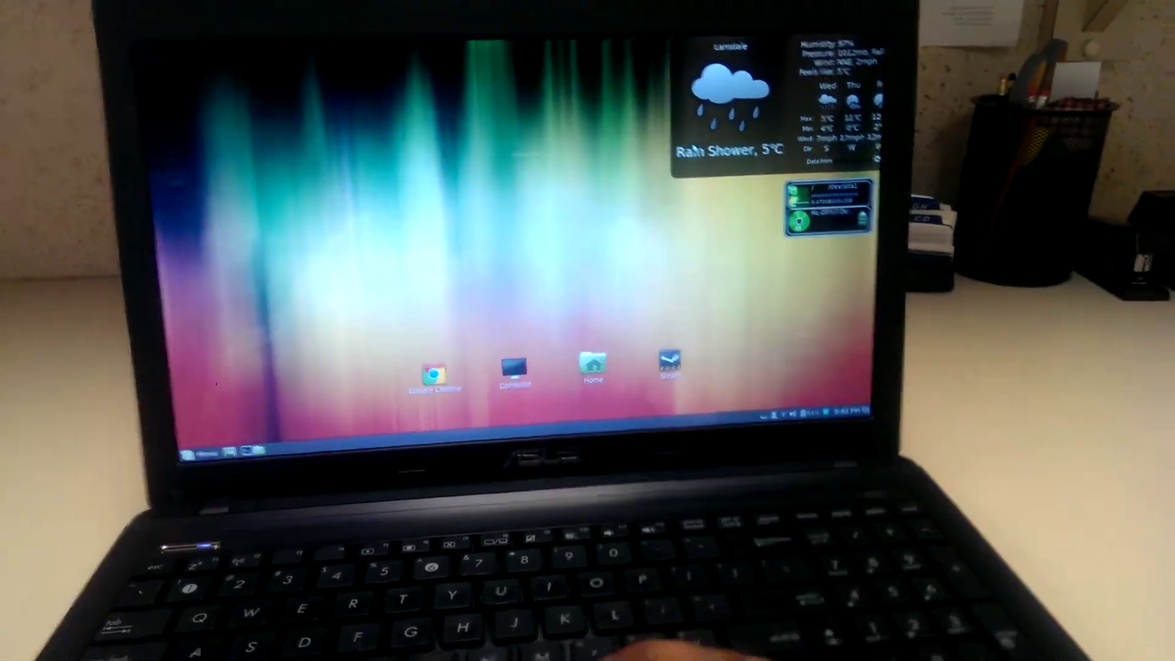